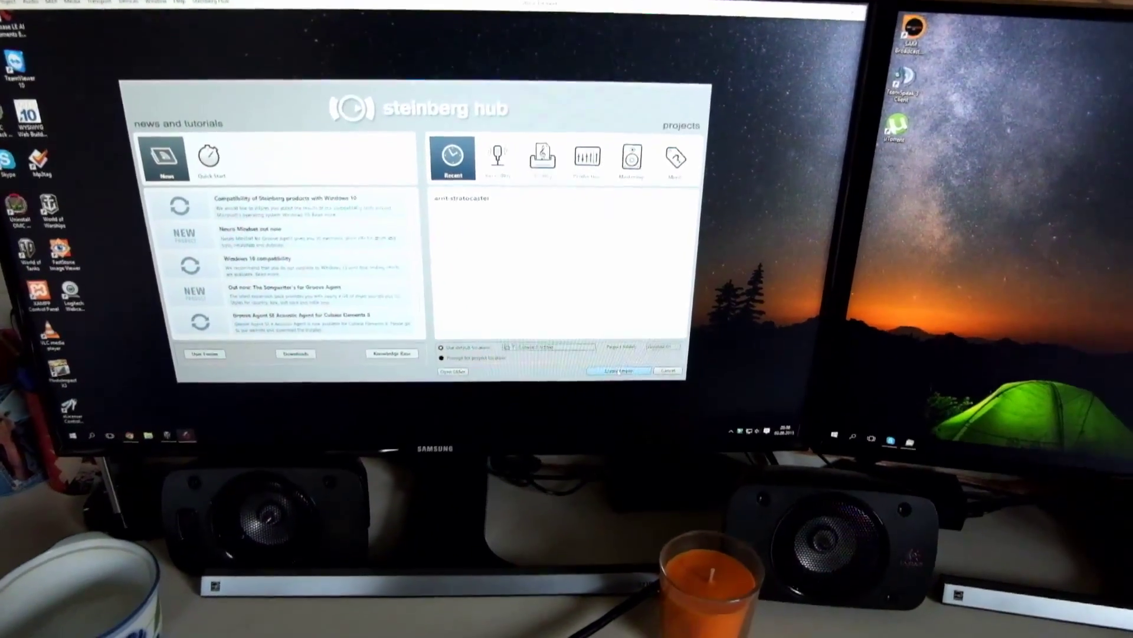
# Step: Choose Create Empty in the Steinberg Hub to start a blank project
pyautogui.click(618, 371)
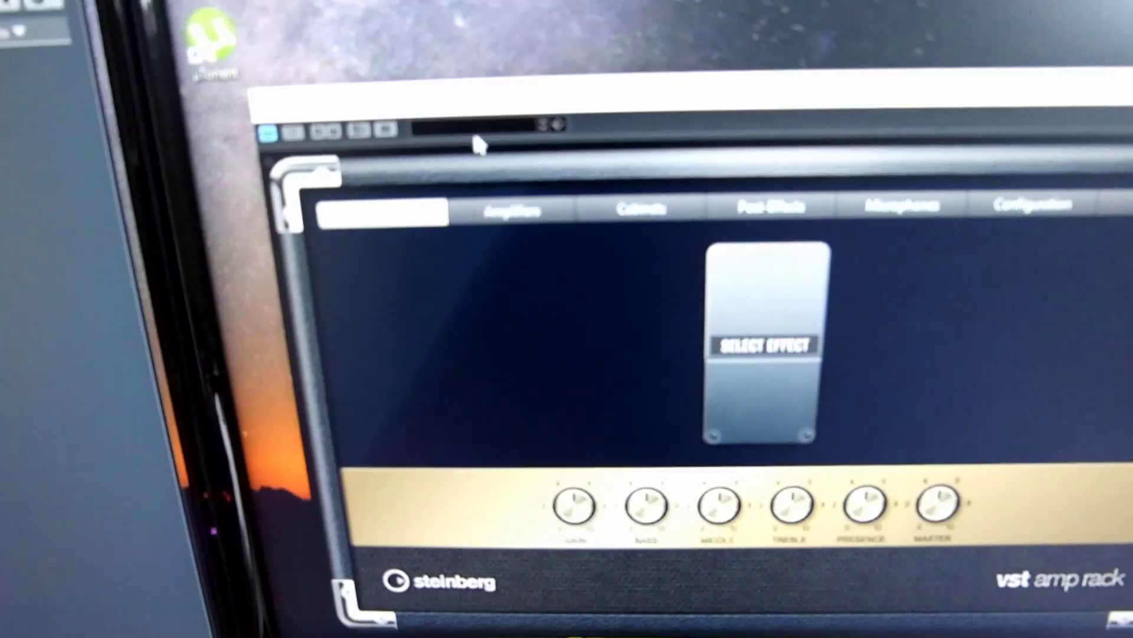
# Step: Load the Eddie's Rock preset into VST Amp Rack from the preset browser
pyautogui.click(476, 133)
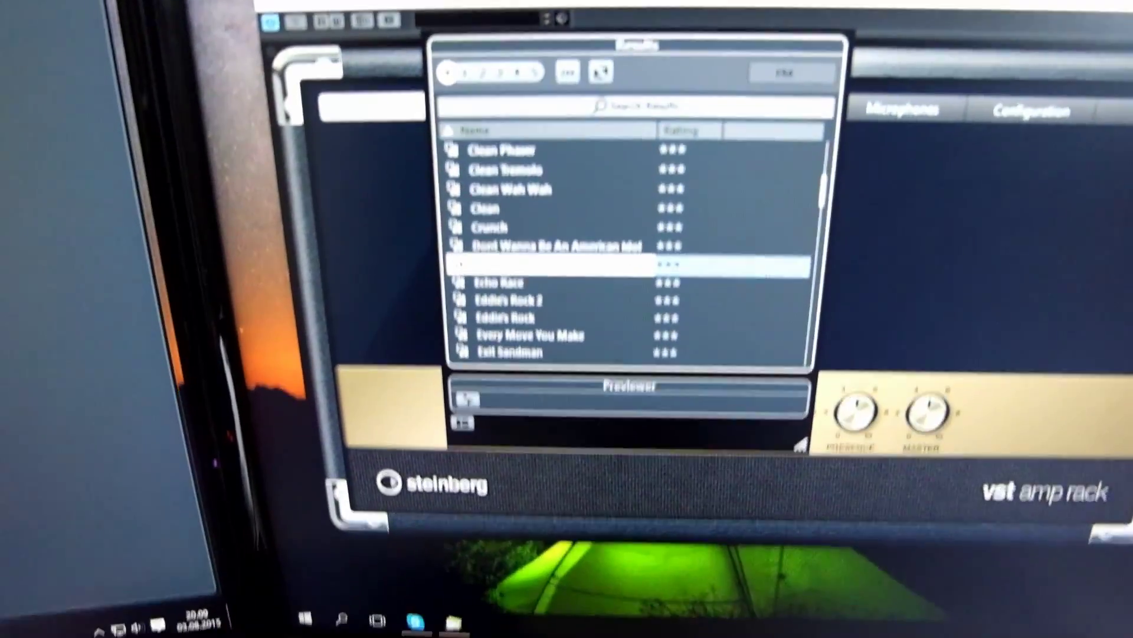
pyautogui.scroll(-2, 509, 259)
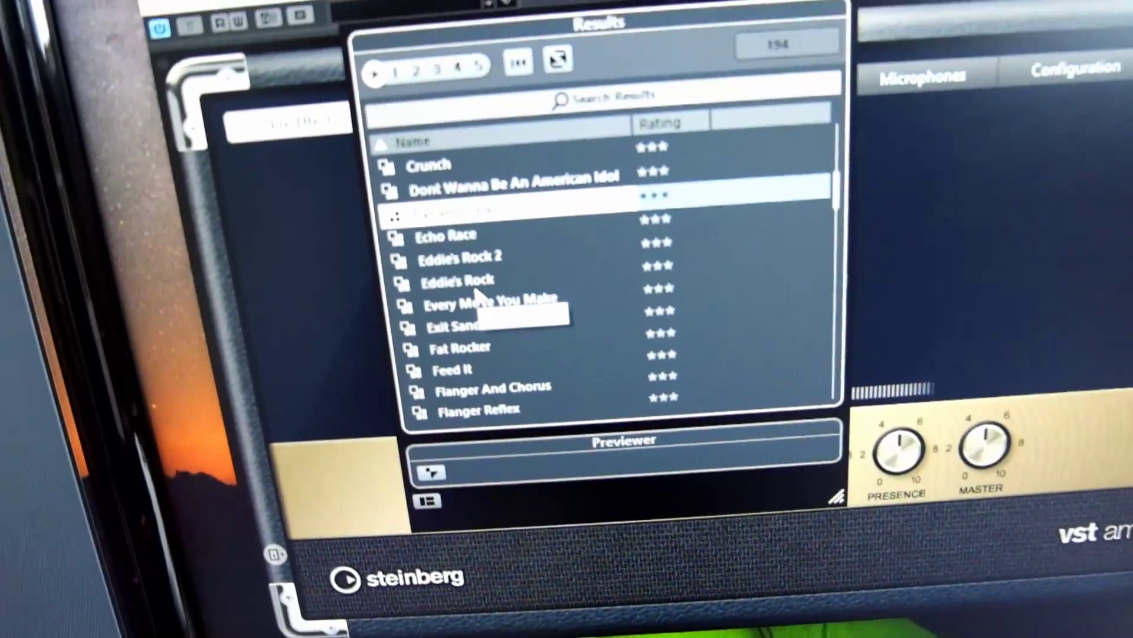
pyautogui.click(471, 282)
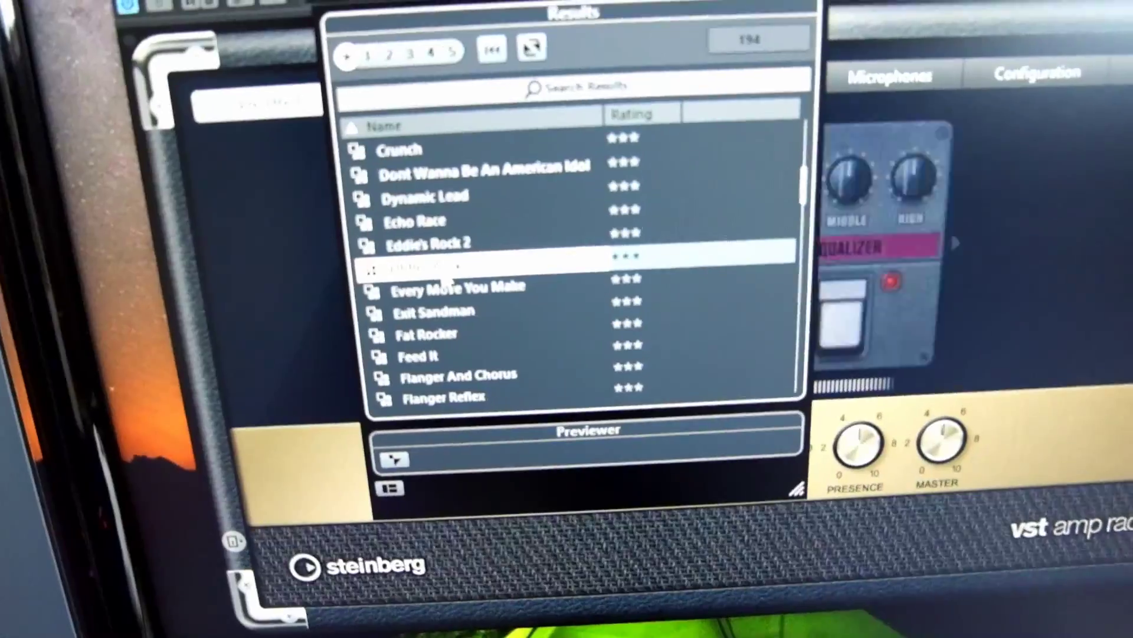